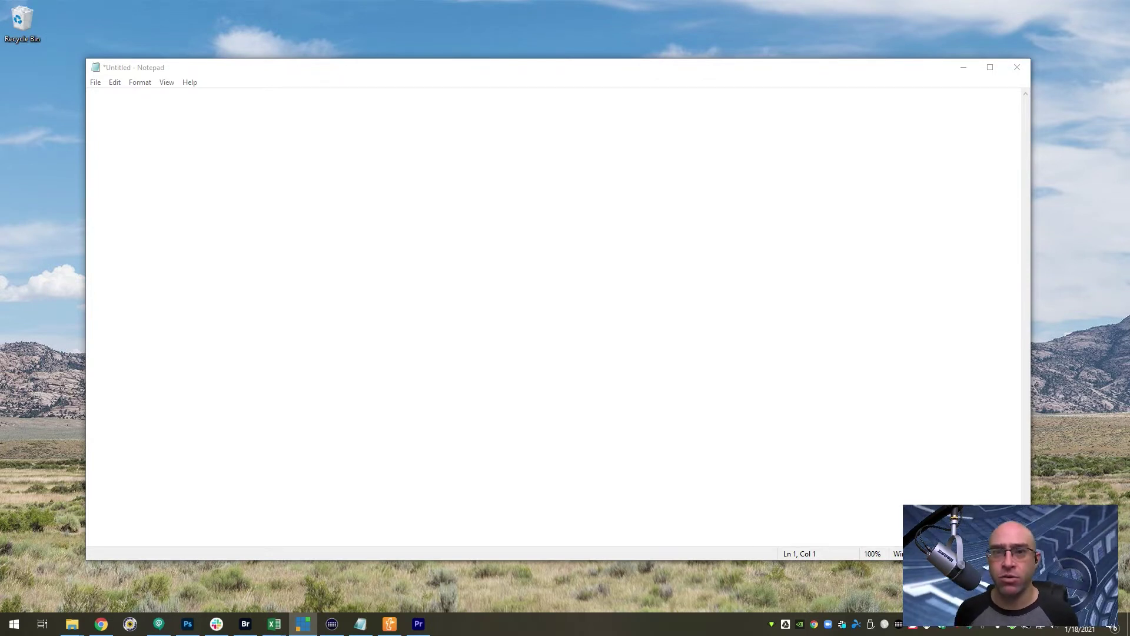
# Expand #card into colour code 791716 and add #gold on a following line.
pyautogui.click(223, 165)
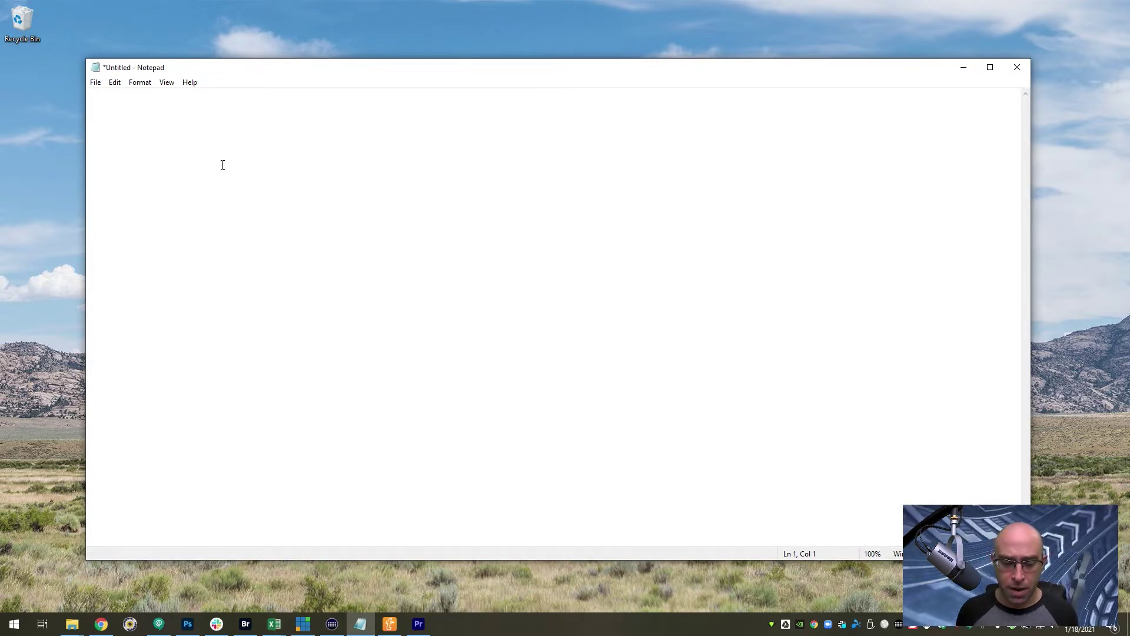
pyautogui.write('#card')
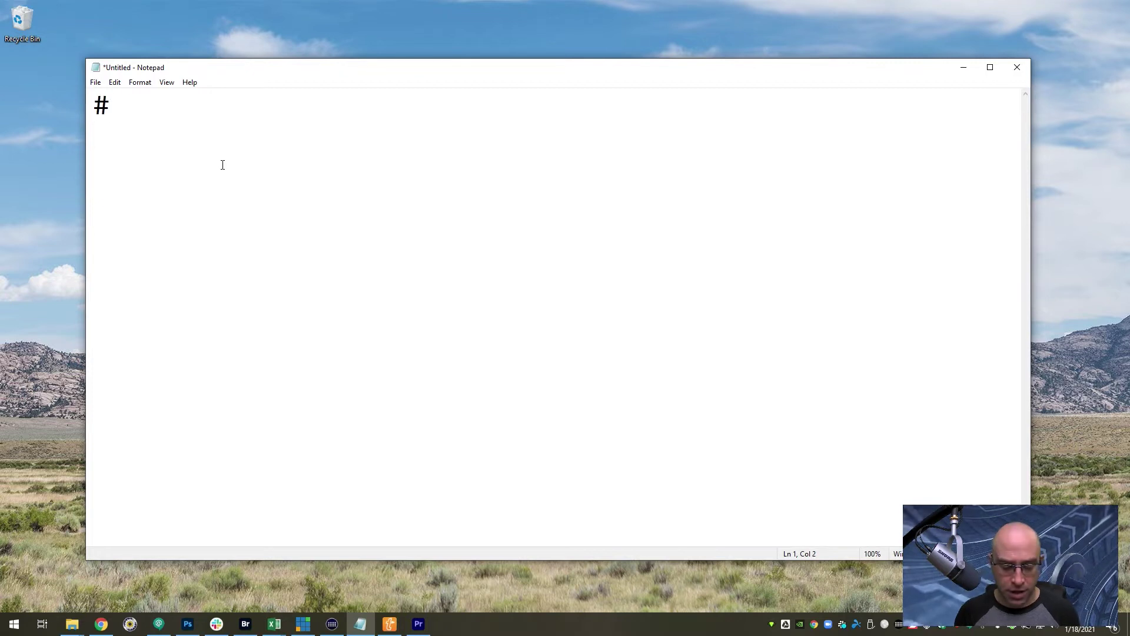
pyautogui.hotkey('ctrl', 'a')
pyautogui.write('791716')
pyautogui.press('Return')
pyautogui.press('Return')
pyautogui.write('#gold')
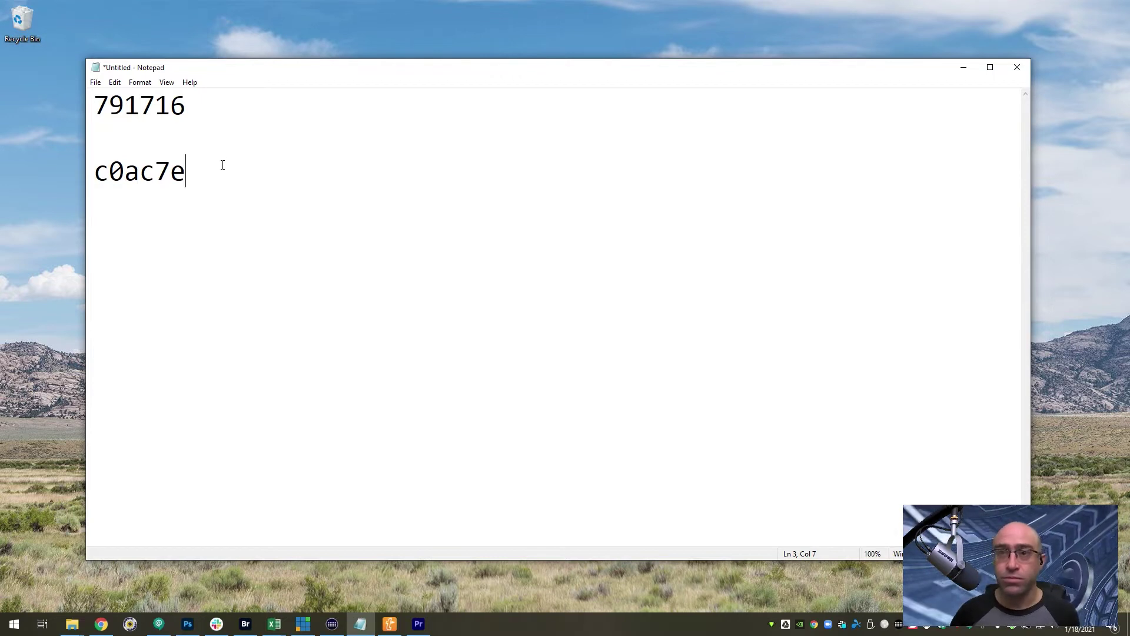
# Delete both colour codes, then expand ymd into the date 20210118 and select it.
pyautogui.moveTo(223, 165); pyautogui.dragTo(96, 82)
pyautogui.press('Delete')
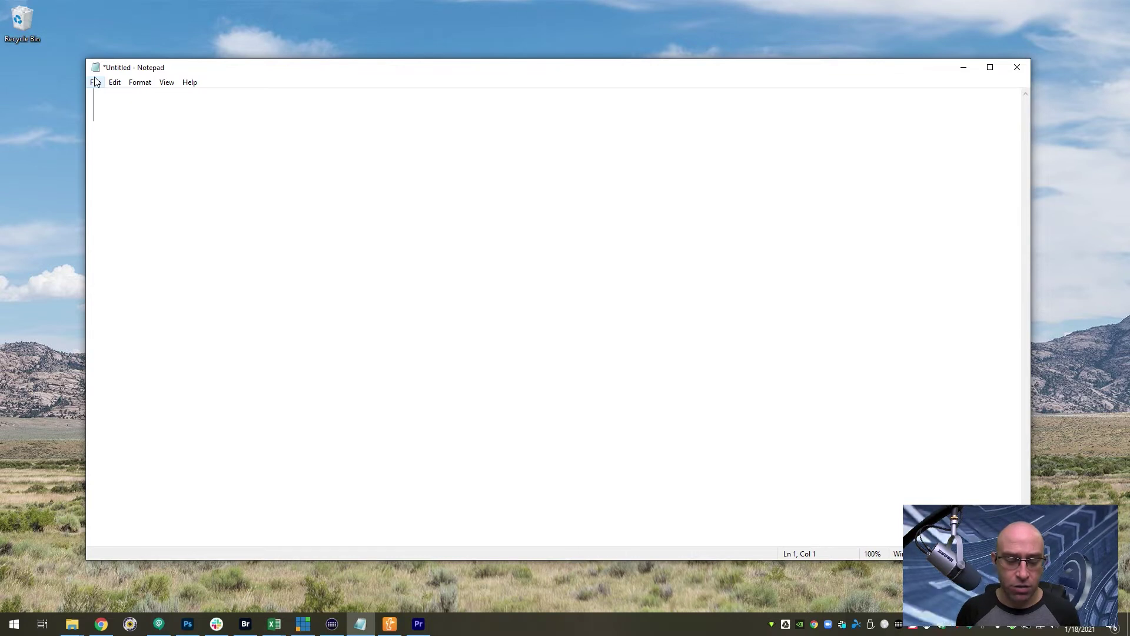
pyautogui.write('ymd')
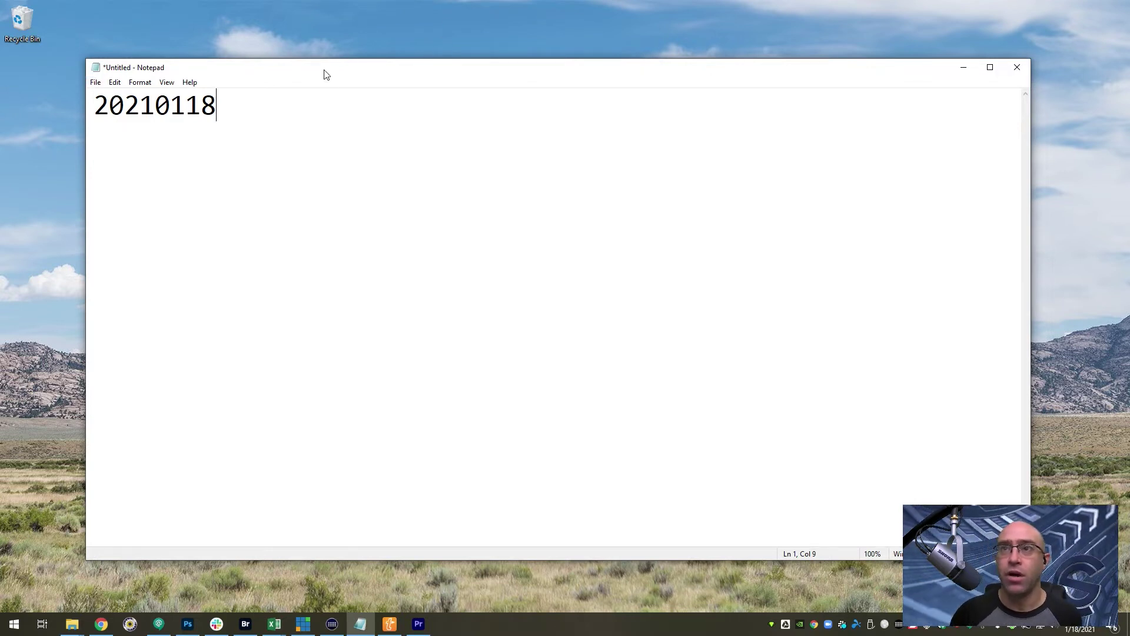
pyautogui.hotkey('shift', 'Home')
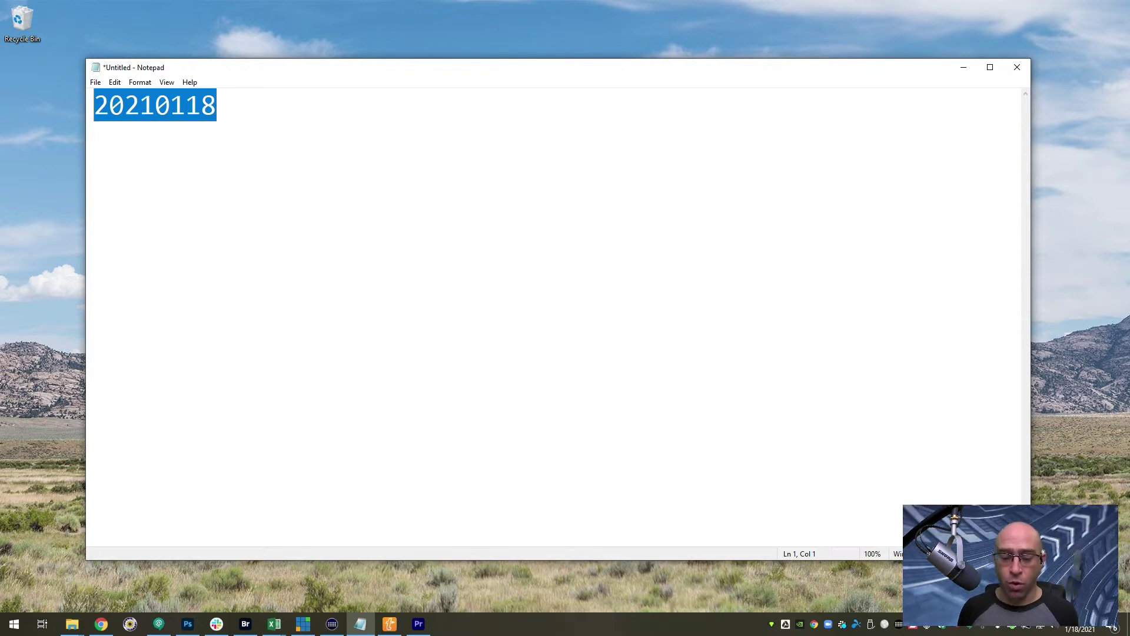
# Delete the date, expand <allsports> into the sports list ending with Volleyball, then clear it.
pyautogui.press('BackSpace')
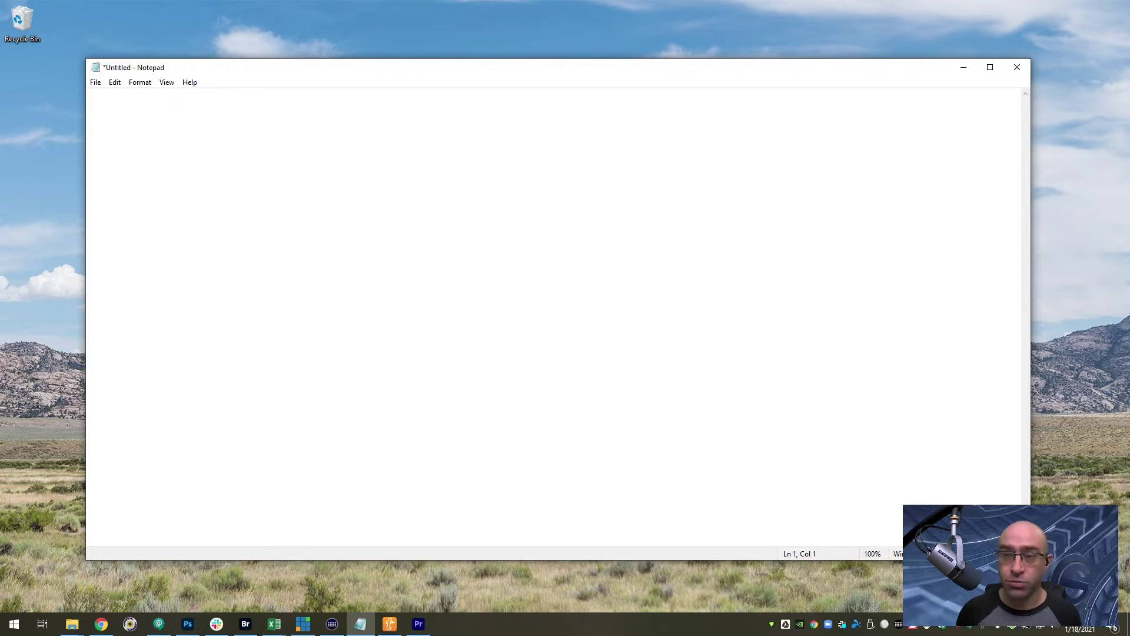
pyautogui.write('<alls')
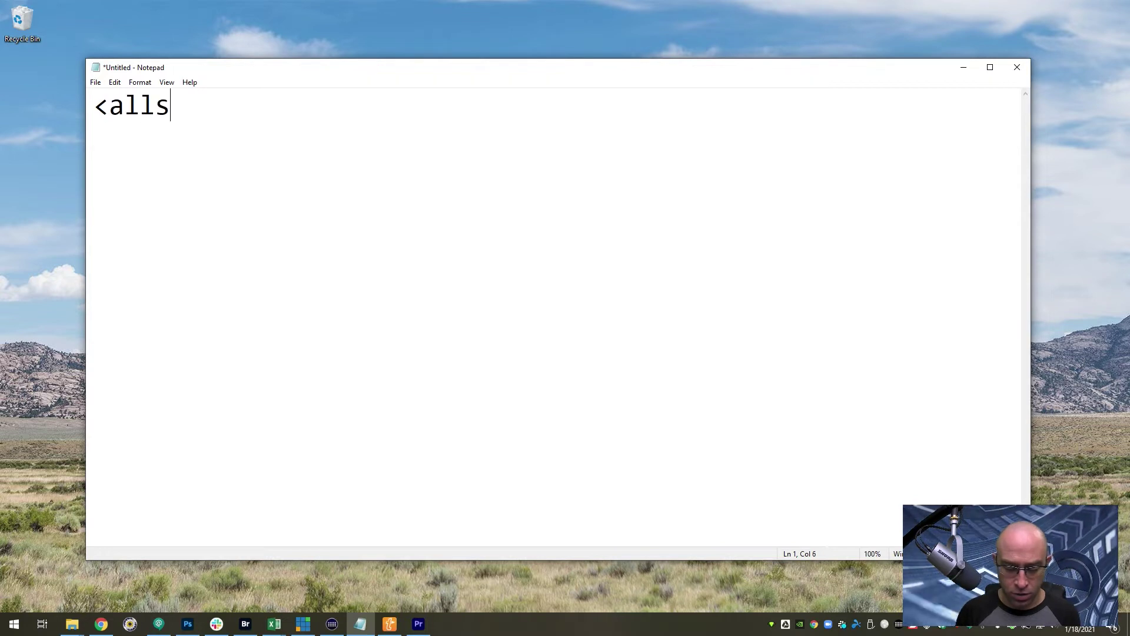
pyautogui.write('ports>')
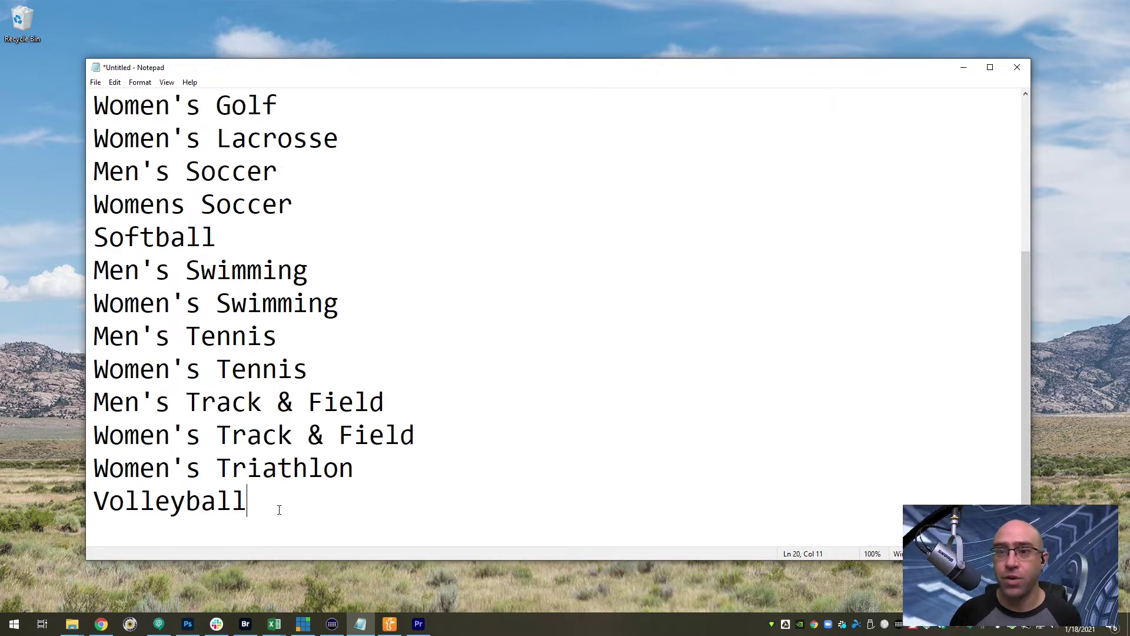
pyautogui.moveTo(280, 539); pyautogui.dragTo(162, 454)
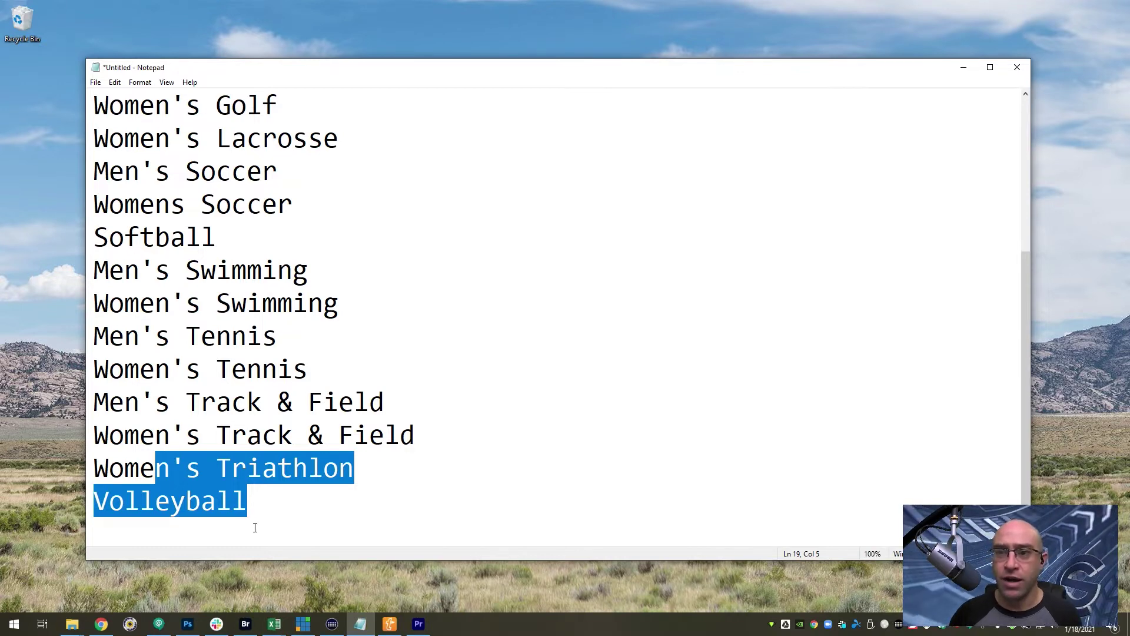
pyautogui.hotkey('ctrl', 'a')
pyautogui.scroll(3, 255, 527)
pyautogui.press('Delete')
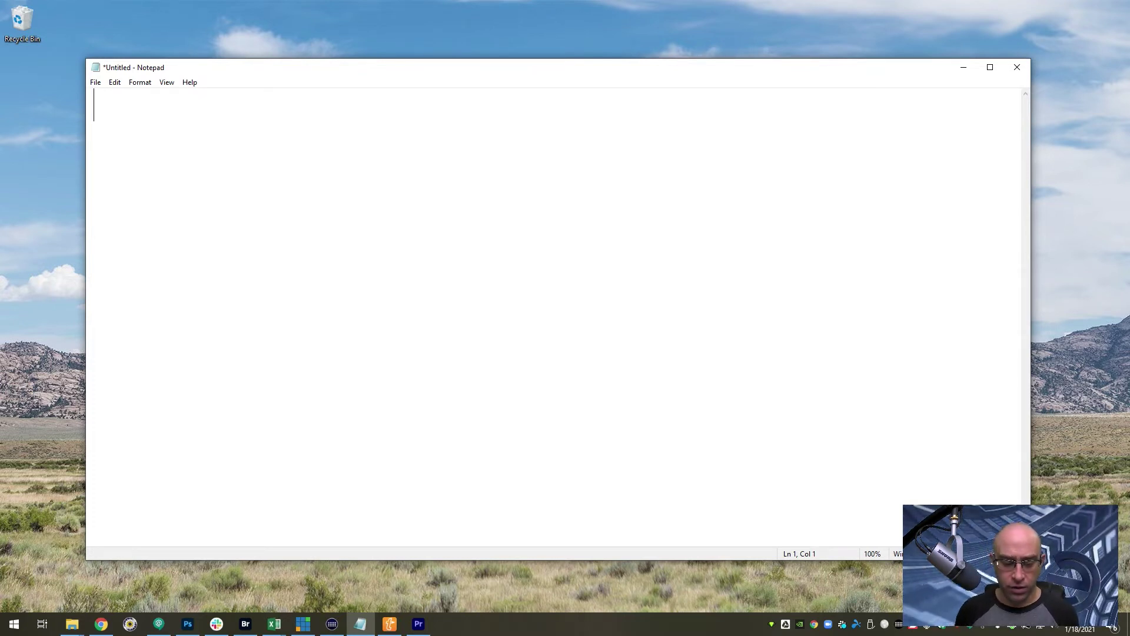
pyautogui.write('@wbb')
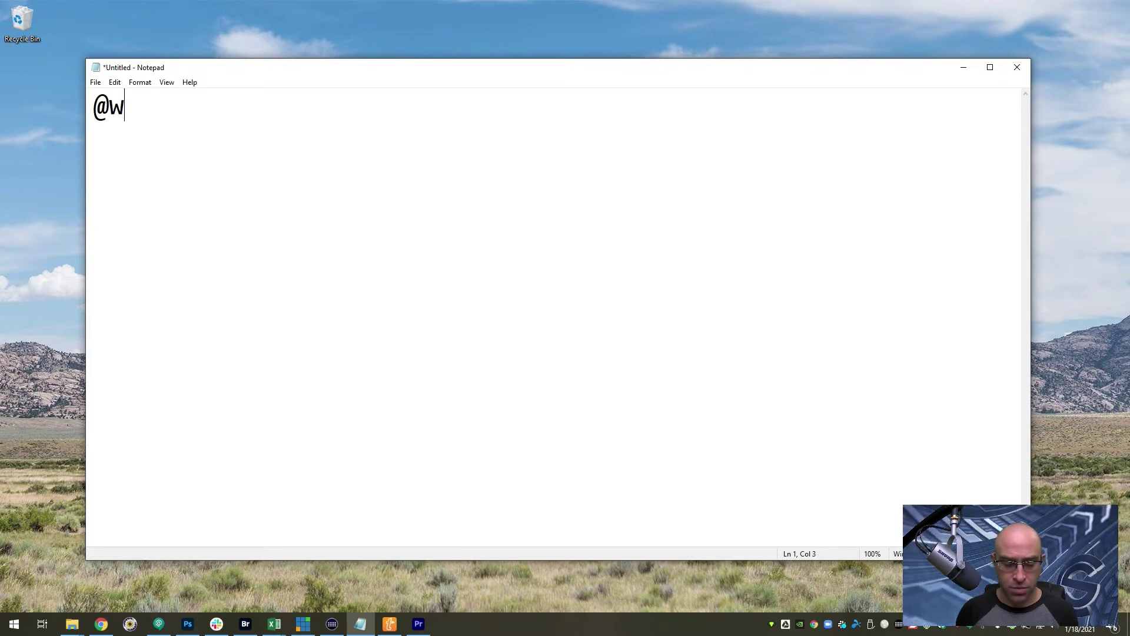
pyautogui.hotkey('ctrl', 'a')
pyautogui.write('@WillametteWBB')
pyautogui.press('Return')
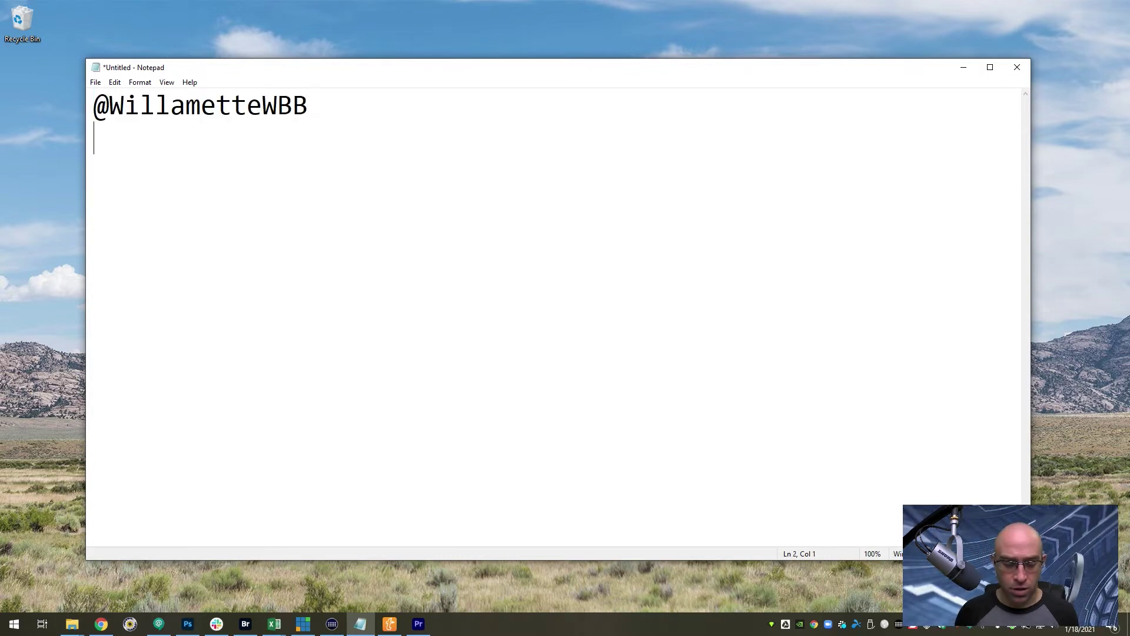
pyautogui.write('@fb')
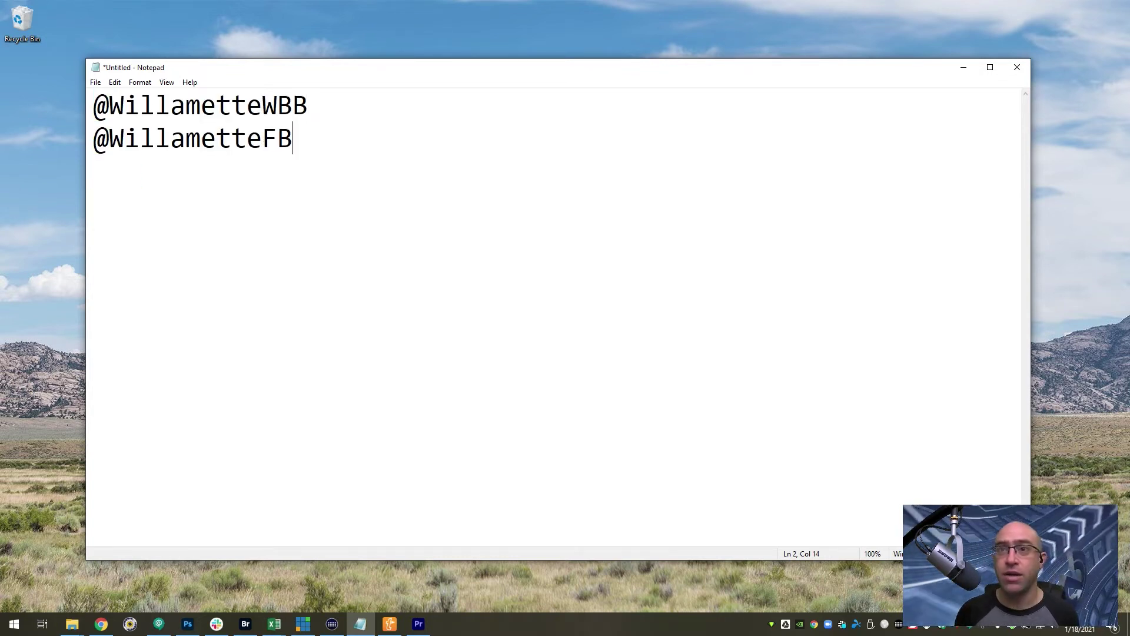
pyautogui.press('Return')
pyautogui.write('#')
pyautogui.press('BackSpace')
pyautogui.write('@')
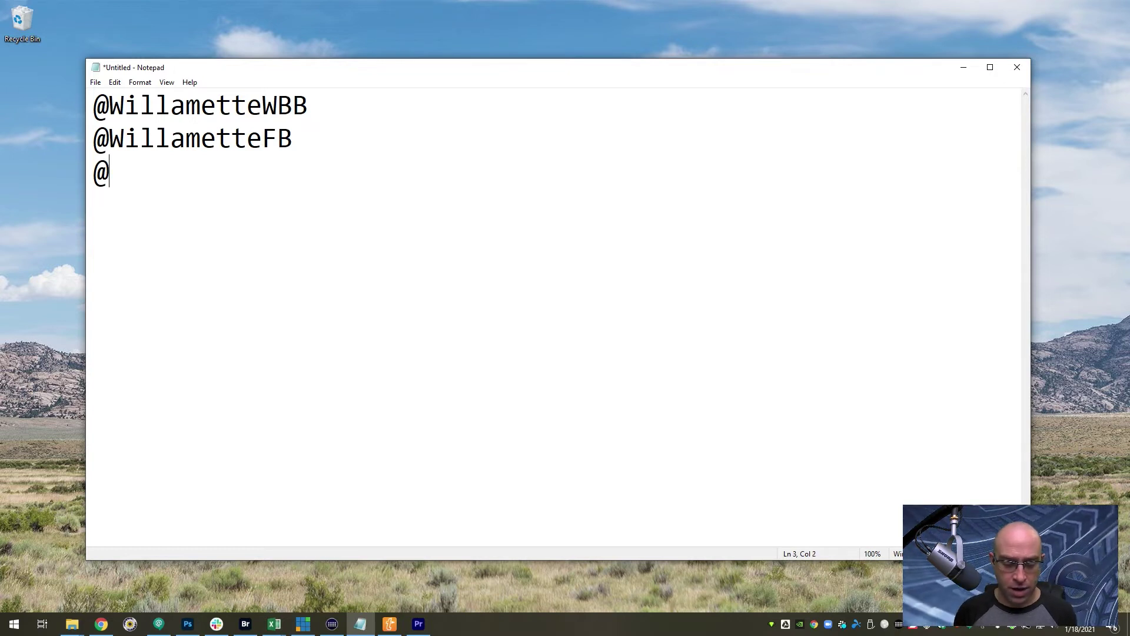
pyautogui.write('tf')
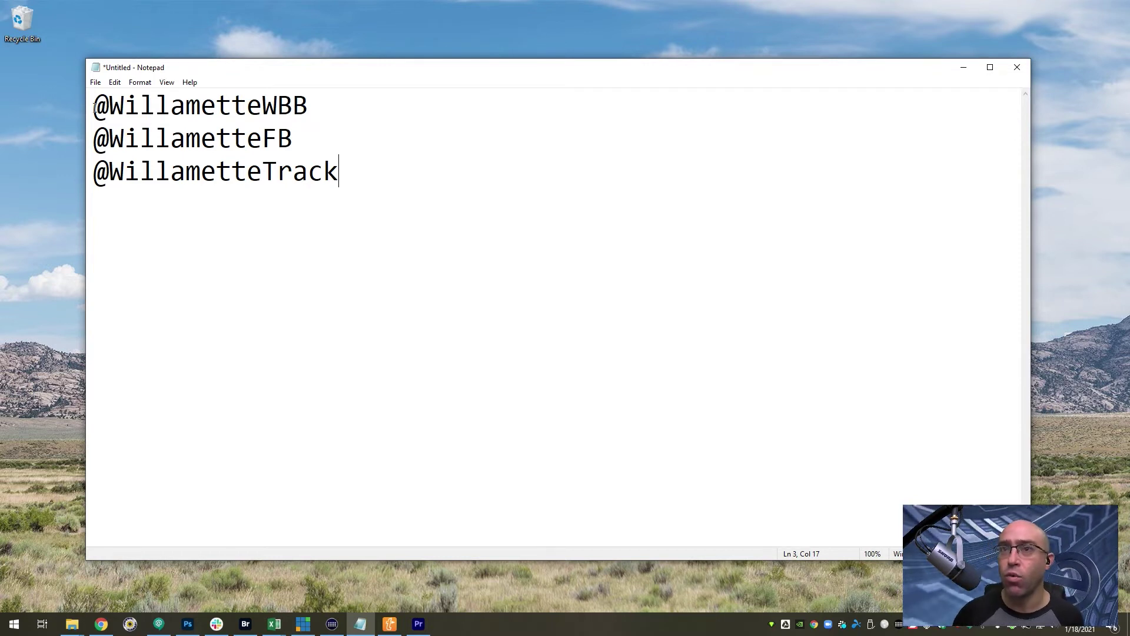
pyautogui.hotkey('ctrl', 'a')
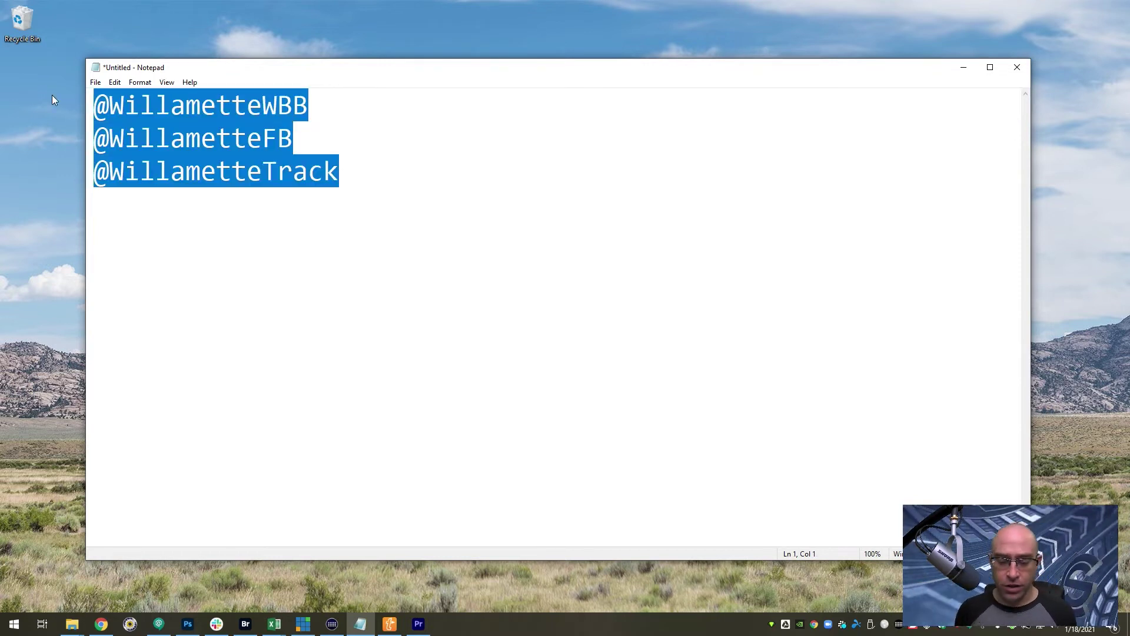
# Replace the handles with <link> and <fire> expanded into link and flame emoji on two lines.
pyautogui.hotkey('ctrl', 'x')
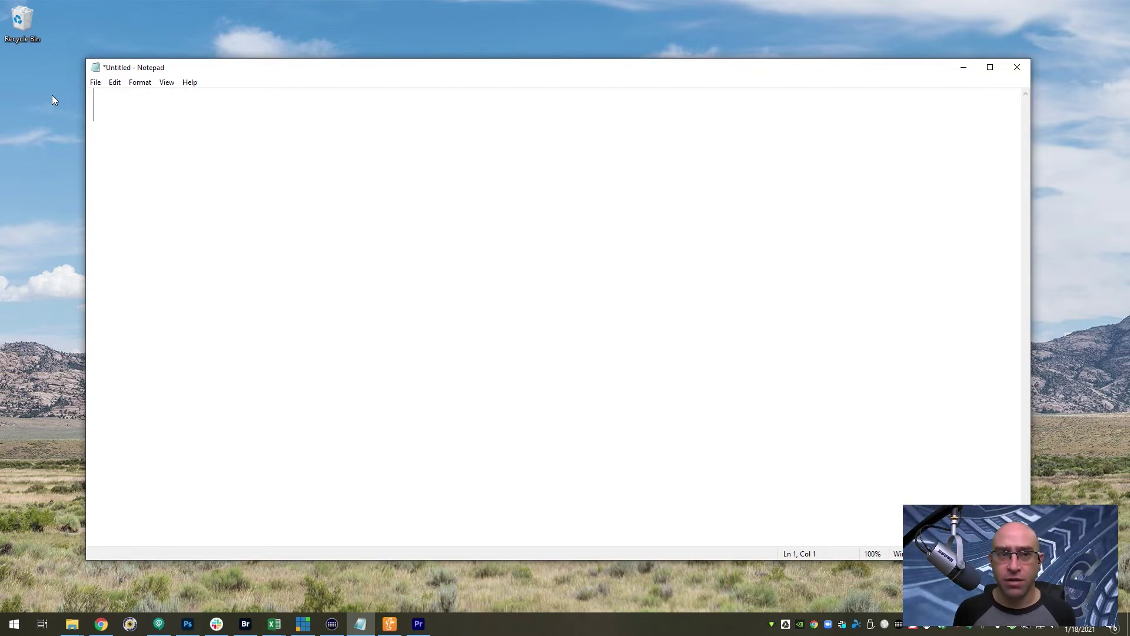
pyautogui.write('<')
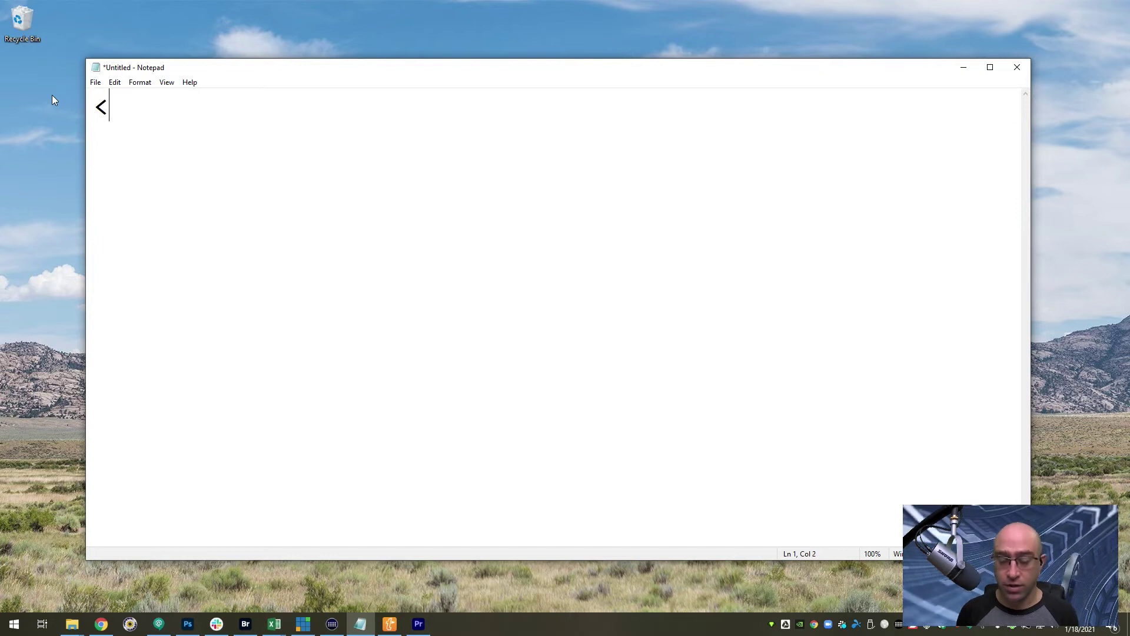
pyautogui.write('link>')
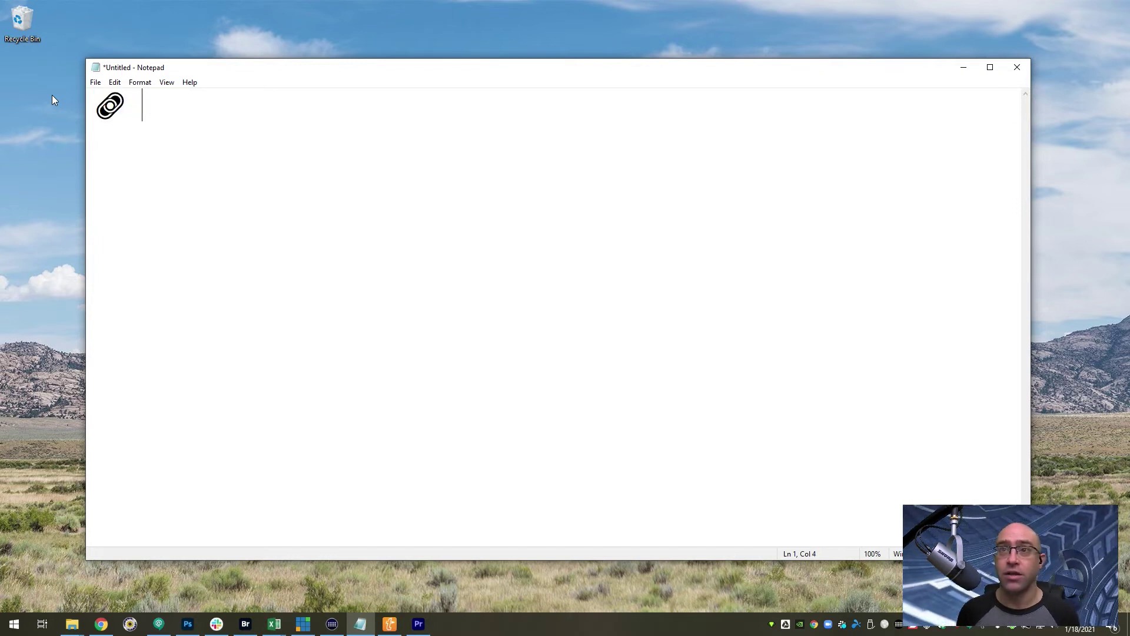
pyautogui.press('Return')
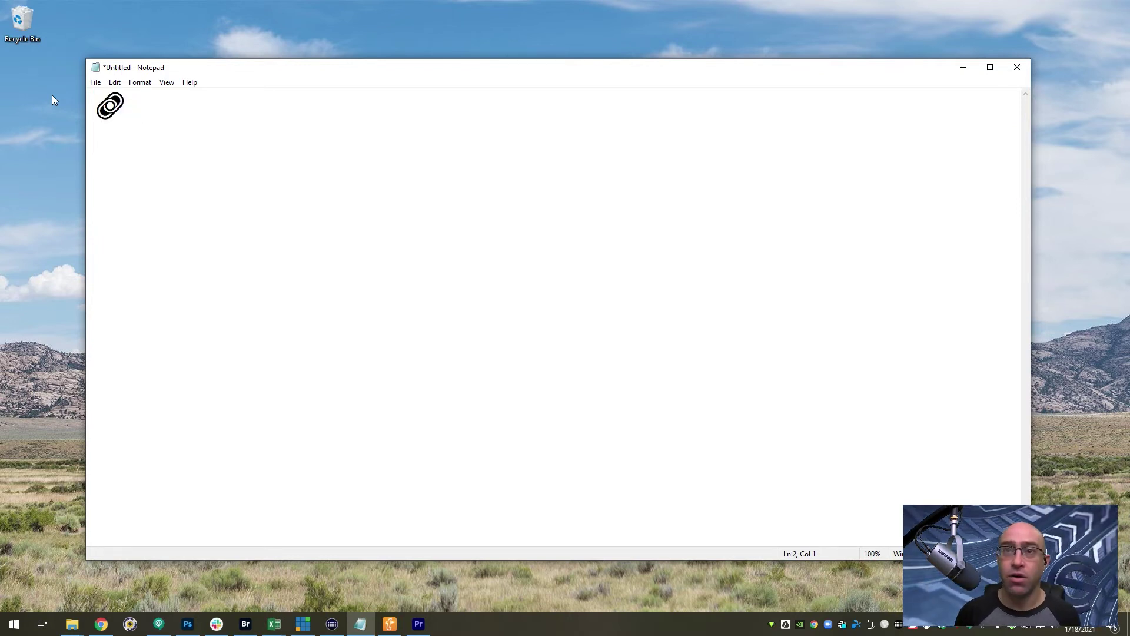
pyautogui.write('<fire>')
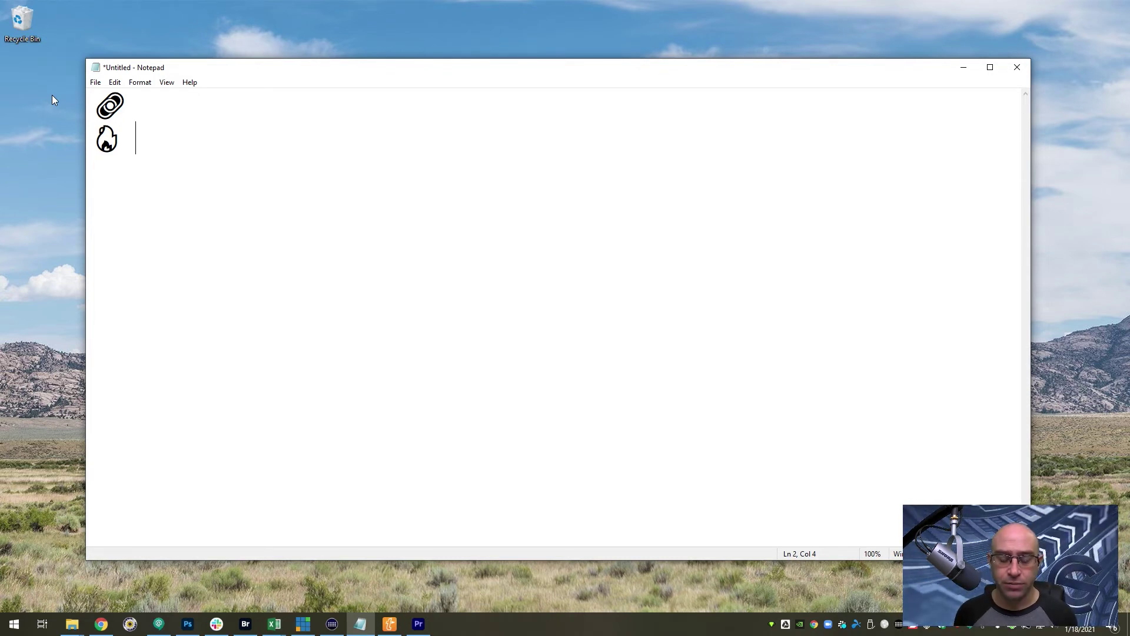
pyautogui.click(386, 628)
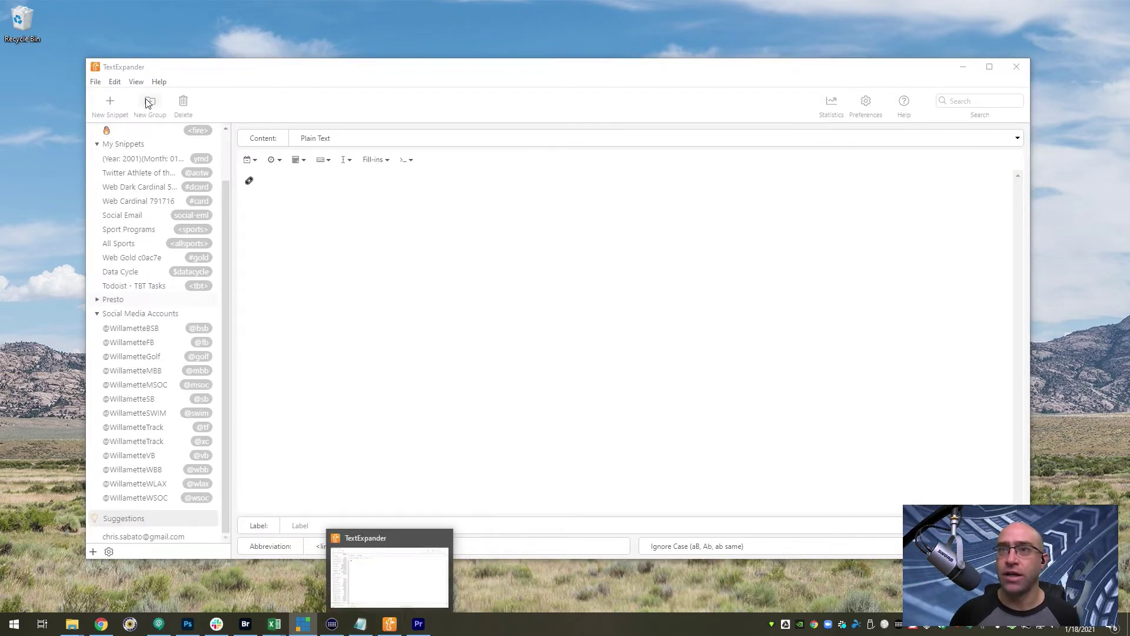
# Inspect the Sport Programs snippet: its label, <sports> abbreviation, and Baseball-to-Volleyball content.
pyautogui.click(386, 627)
pyautogui.scroll(2, 112, 345)
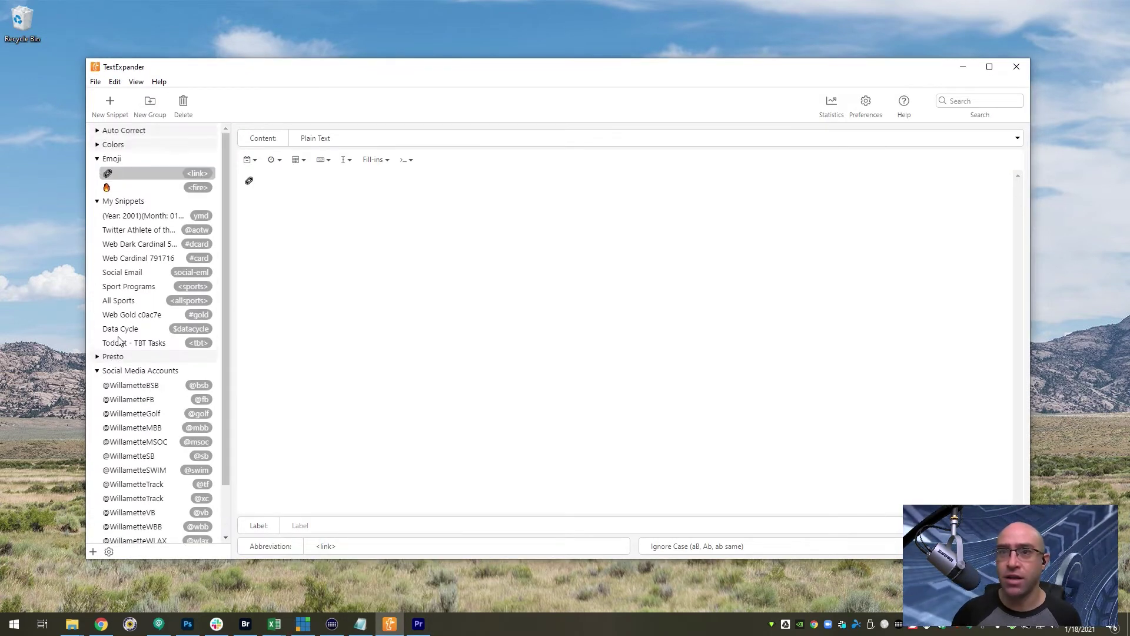
pyautogui.click(119, 276)
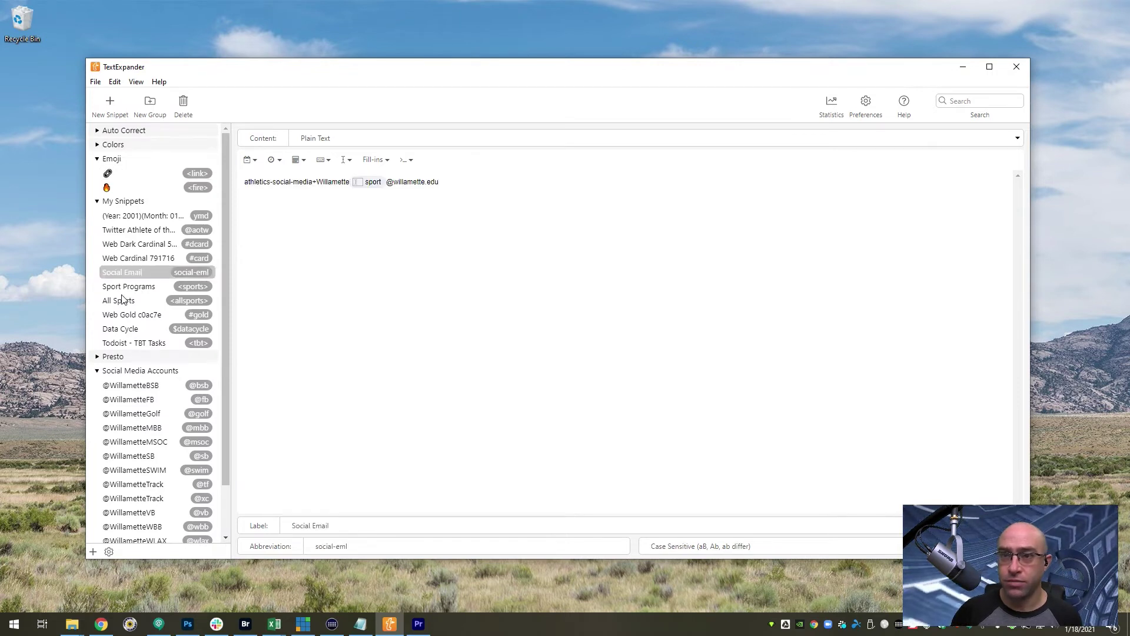
pyautogui.click(128, 290)
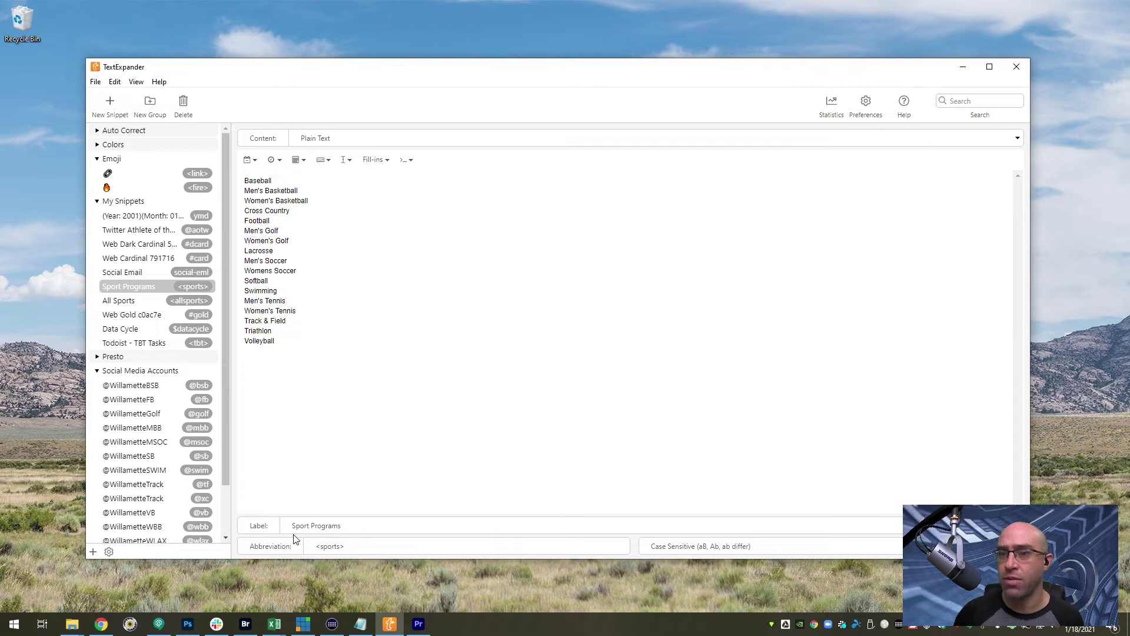
pyautogui.click(274, 533)
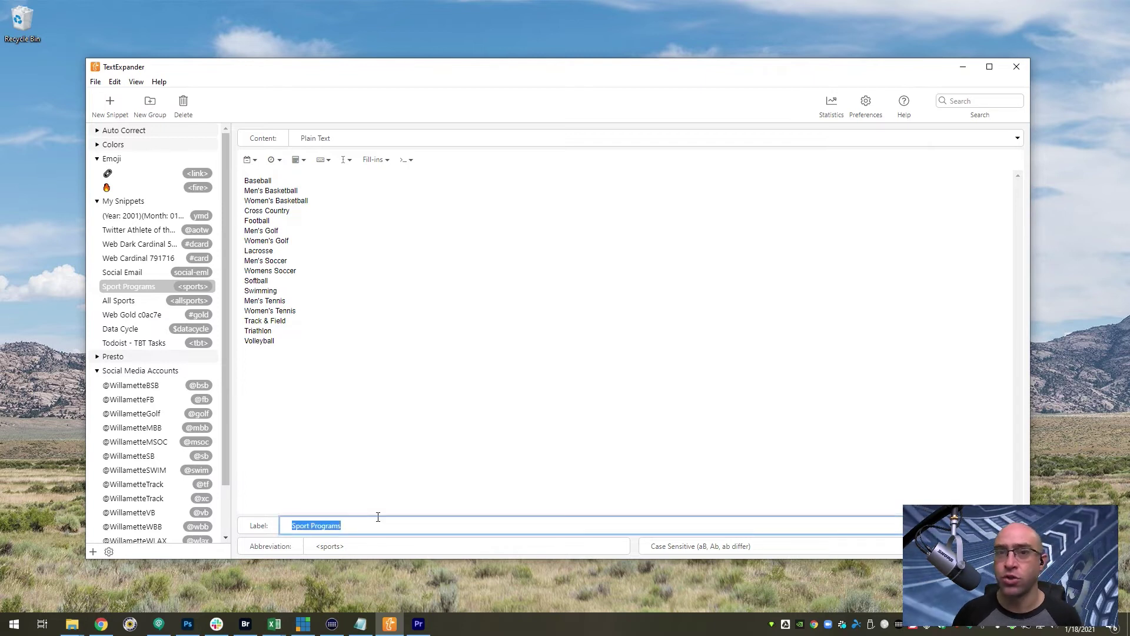
pyautogui.click(328, 547)
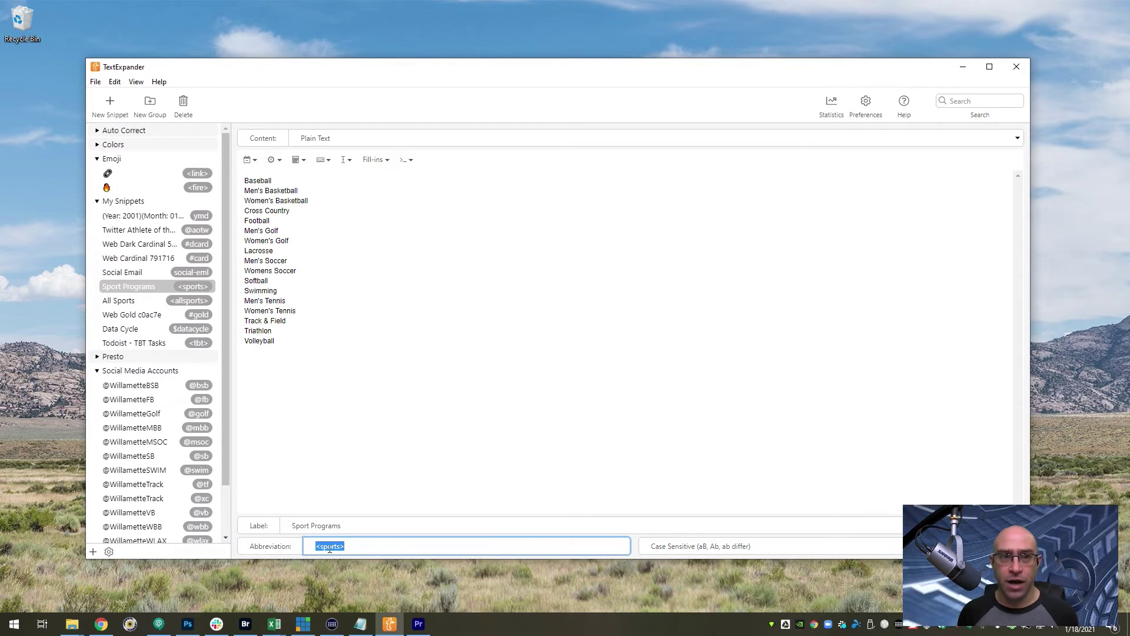
pyautogui.moveTo(309, 345); pyautogui.dragTo(247, 184)
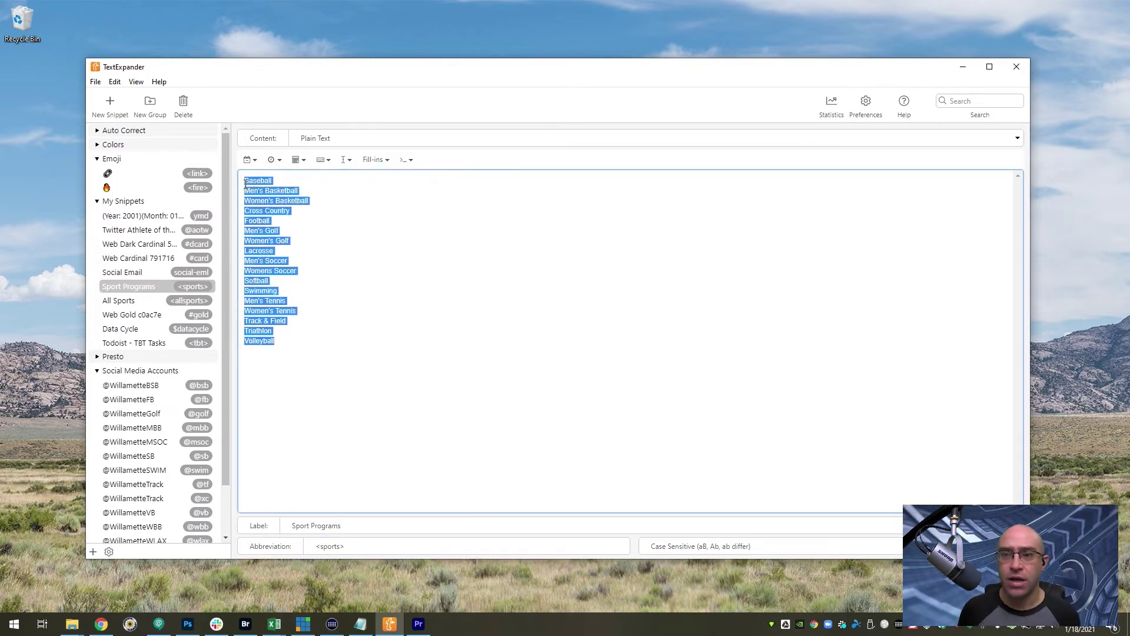